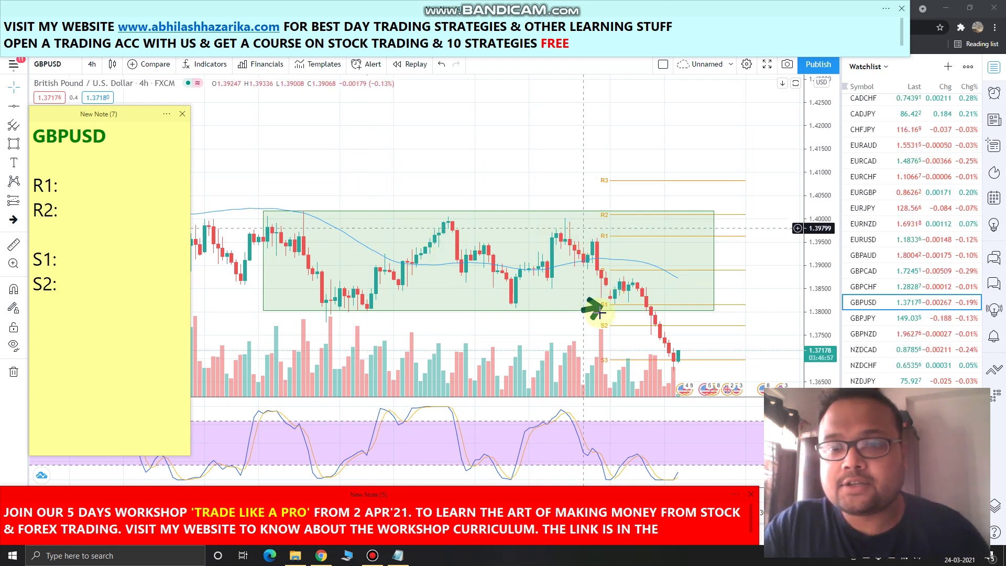
# Step: Select the green price range rectangle and turn on Bandicam's freehand screen-drawing pen
pyautogui.click(644, 311)
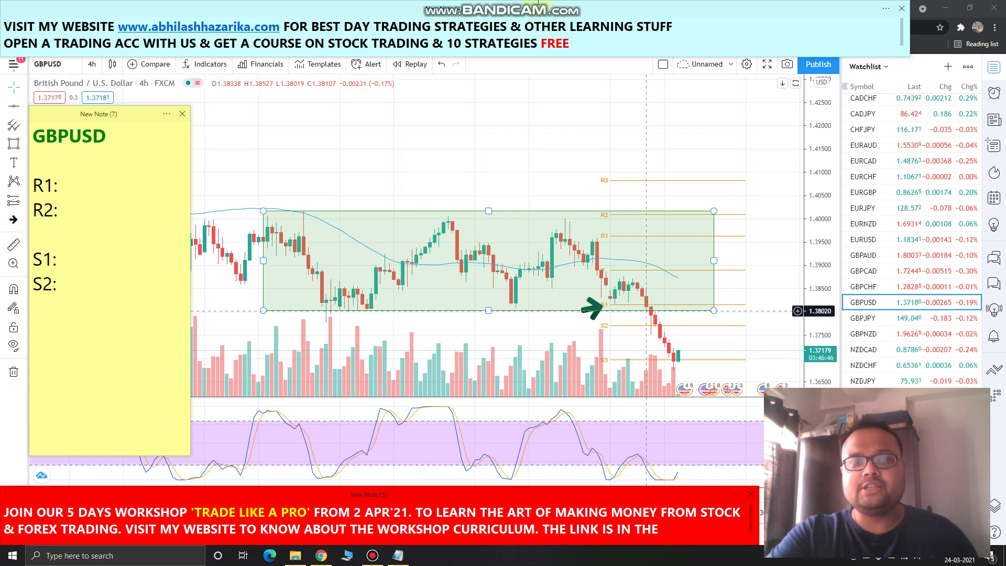
pyautogui.moveTo(537, 4)
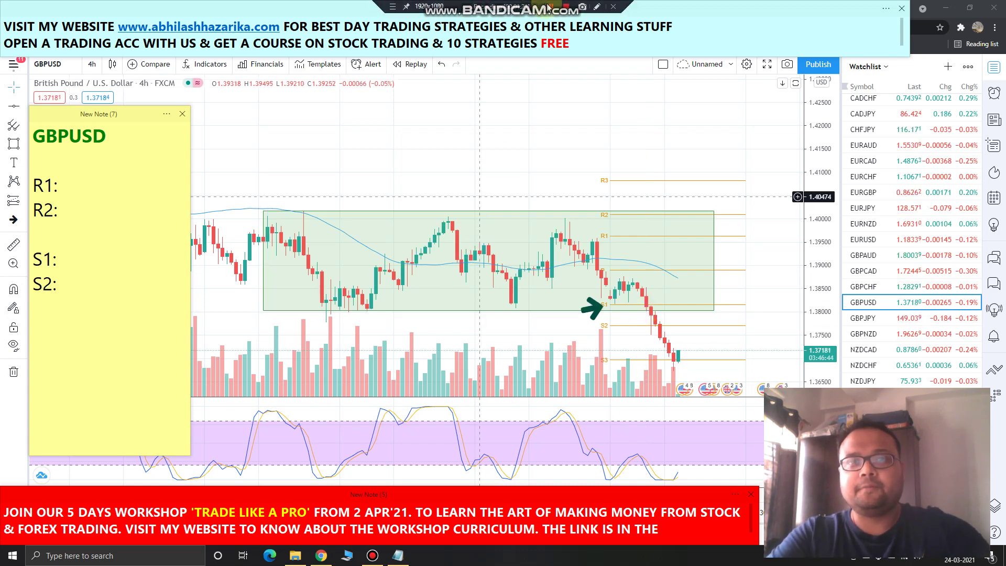
pyautogui.click(598, 7)
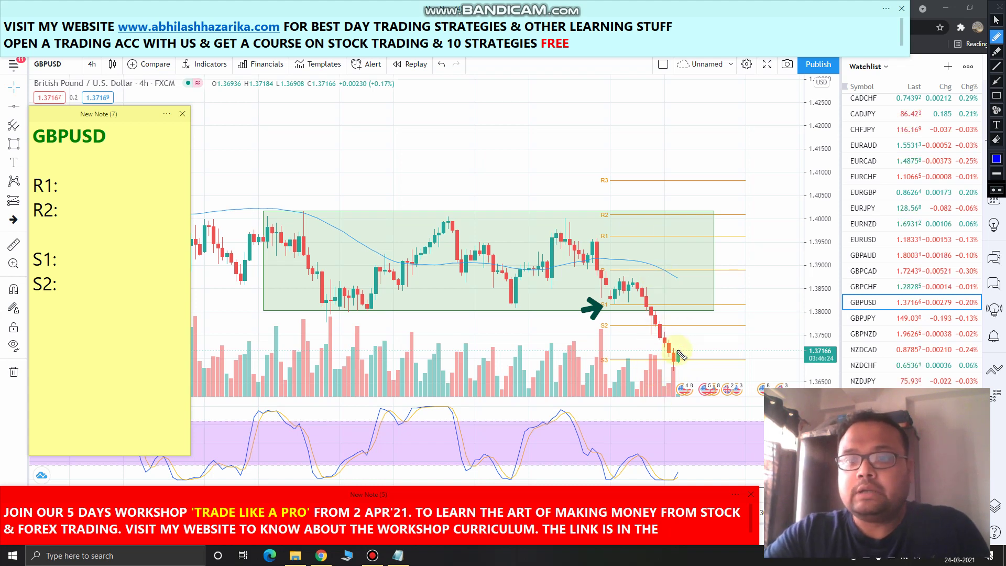
# Step: Hand-write 'DSOMA' at the chart top, bracket the stochastic dip and sketch a path up to S1
pyautogui.moveTo(629, 117)
pyautogui.mouseDown()
pyautogui.moveTo(633, 105)
pyautogui.moveTo(634, 132)
pyautogui.mouseUp()
pyautogui.moveTo(623, 93); pyautogui.dragTo(632, 148)
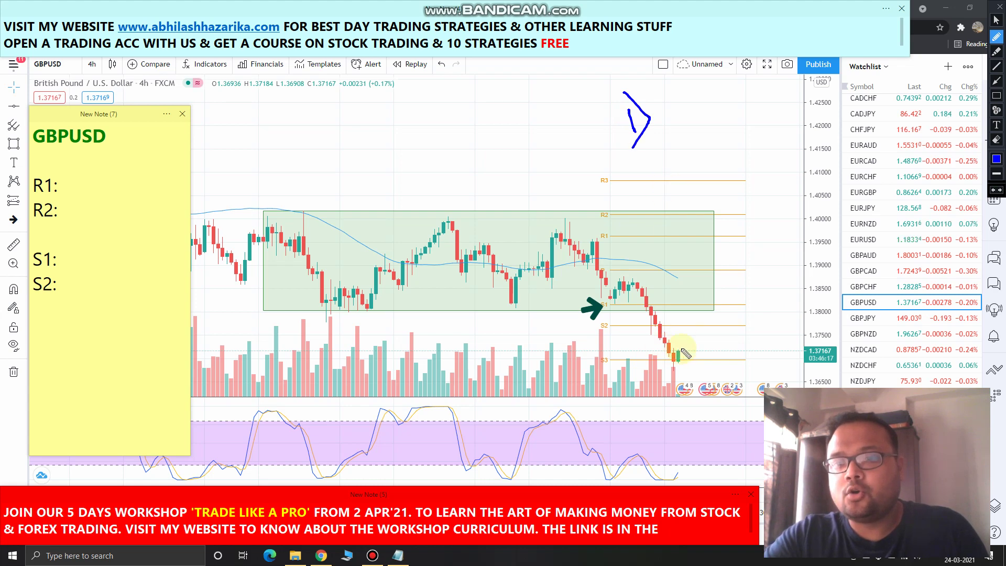
pyautogui.moveTo(647, 476)
pyautogui.mouseDown()
pyautogui.moveTo(669, 464)
pyautogui.moveTo(689, 471)
pyautogui.moveTo(671, 456)
pyautogui.mouseUp()
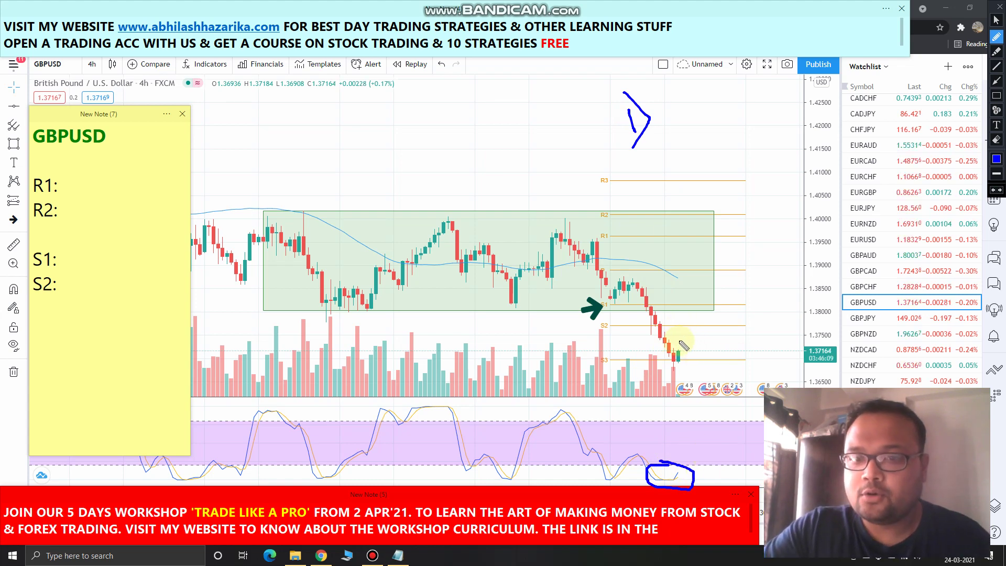
pyautogui.moveTo(679, 342); pyautogui.dragTo(682, 287)
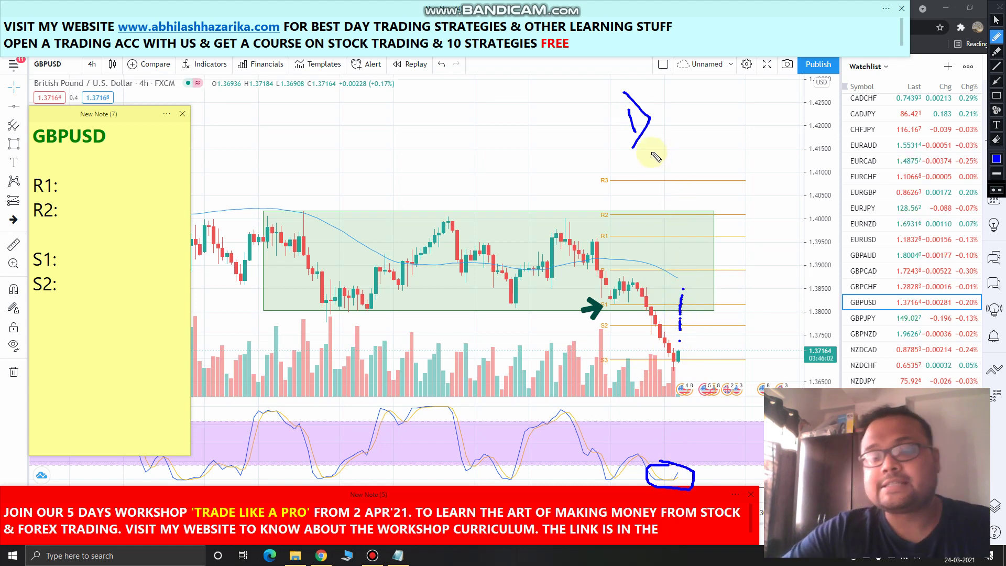
pyautogui.moveTo(681, 99)
pyautogui.mouseDown()
pyautogui.moveTo(663, 131)
pyautogui.moveTo(741, 131)
pyautogui.moveTo(777, 105)
pyautogui.moveTo(779, 135)
pyautogui.moveTo(778, 100)
pyautogui.moveTo(794, 134)
pyautogui.moveTo(792, 124)
pyautogui.mouseUp()
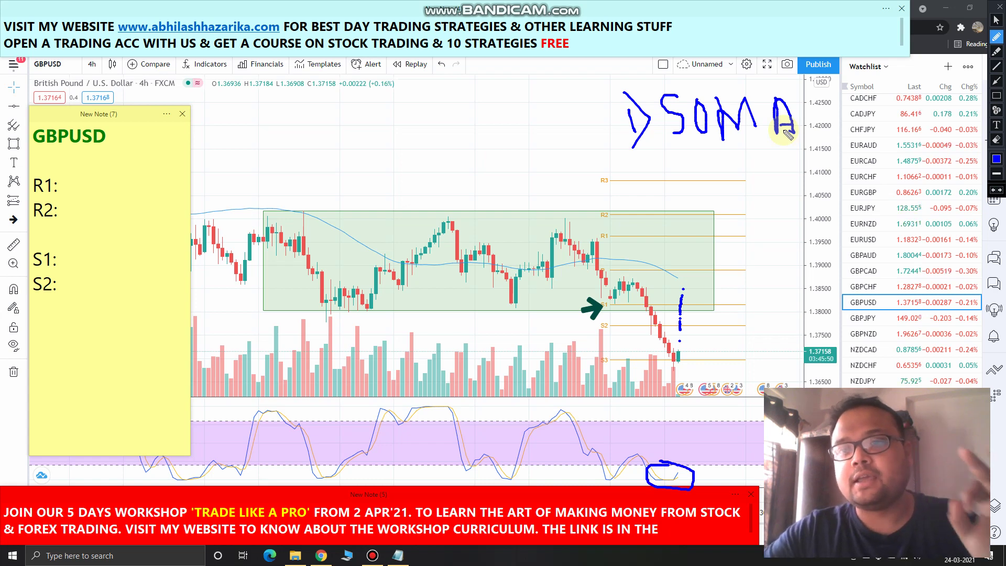
# Step: Draw a capped vertical mark, circle the swing highs below R2, then clear all freehand strokes
pyautogui.moveTo(793, 163); pyautogui.dragTo(795, 197)
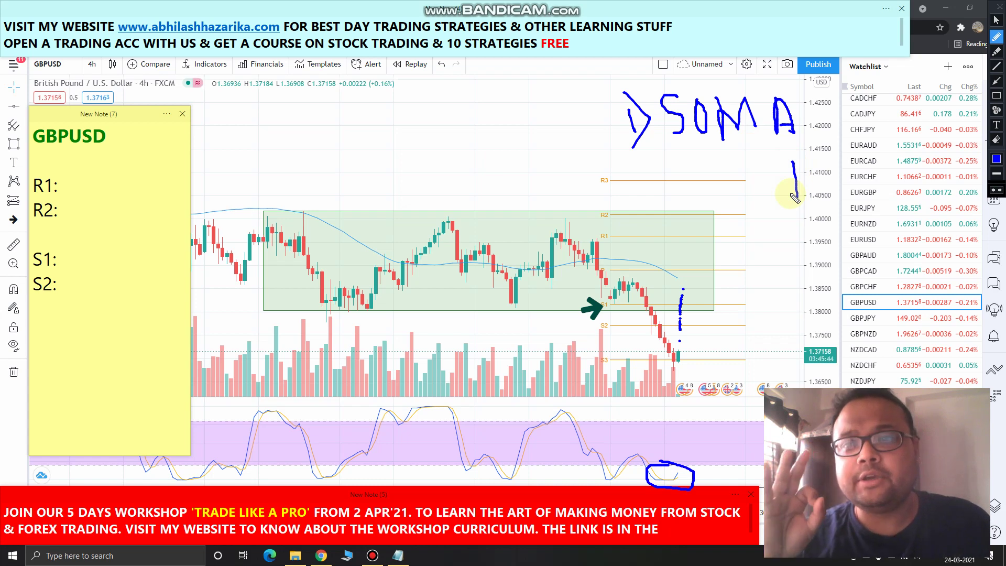
pyautogui.moveTo(795, 197)
pyautogui.mouseDown()
pyautogui.moveTo(780, 199)
pyautogui.moveTo(801, 198)
pyautogui.moveTo(792, 220)
pyautogui.moveTo(799, 202)
pyautogui.mouseUp()
pyautogui.moveTo(581, 219)
pyautogui.mouseDown()
pyautogui.moveTo(551, 223)
pyautogui.moveTo(554, 244)
pyautogui.moveTo(576, 247)
pyautogui.moveTo(579, 217)
pyautogui.moveTo(589, 239)
pyautogui.moveTo(581, 253)
pyautogui.moveTo(613, 266)
pyautogui.moveTo(597, 241)
pyautogui.mouseUp()
pyautogui.moveTo(463, 229)
pyautogui.mouseDown()
pyautogui.moveTo(463, 260)
pyautogui.moveTo(457, 228)
pyautogui.mouseUp()
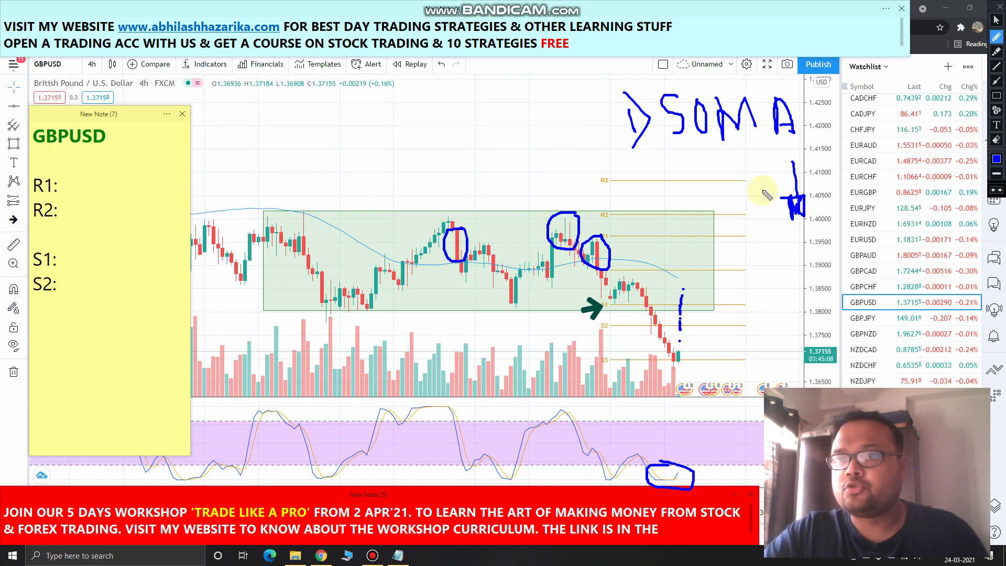
pyautogui.click(999, 12)
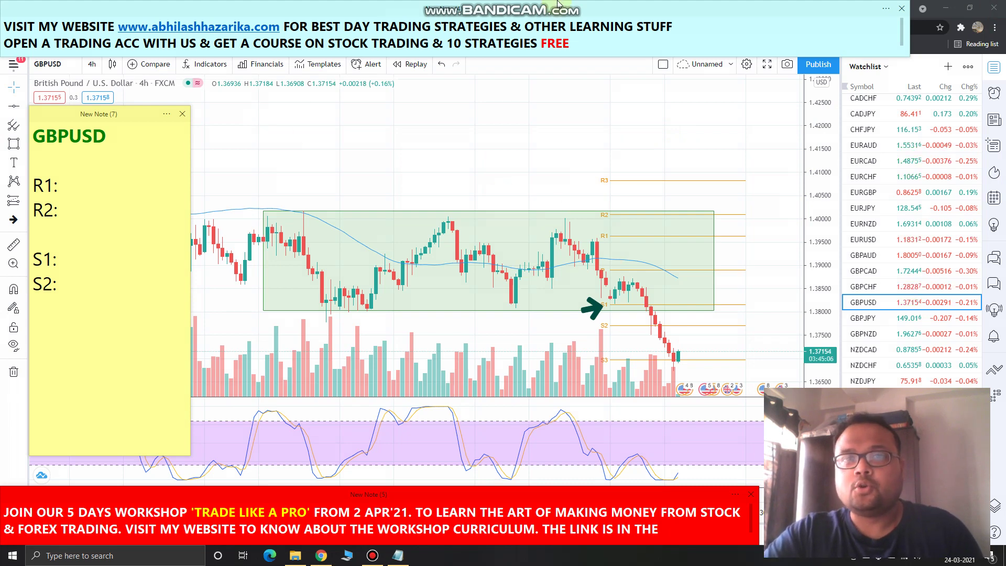
# Step: Re-enable the pen, loop the latest stochastic dip and circle the 4h timeframe button
pyautogui.moveTo(558, 5)
pyautogui.click(595, 7)
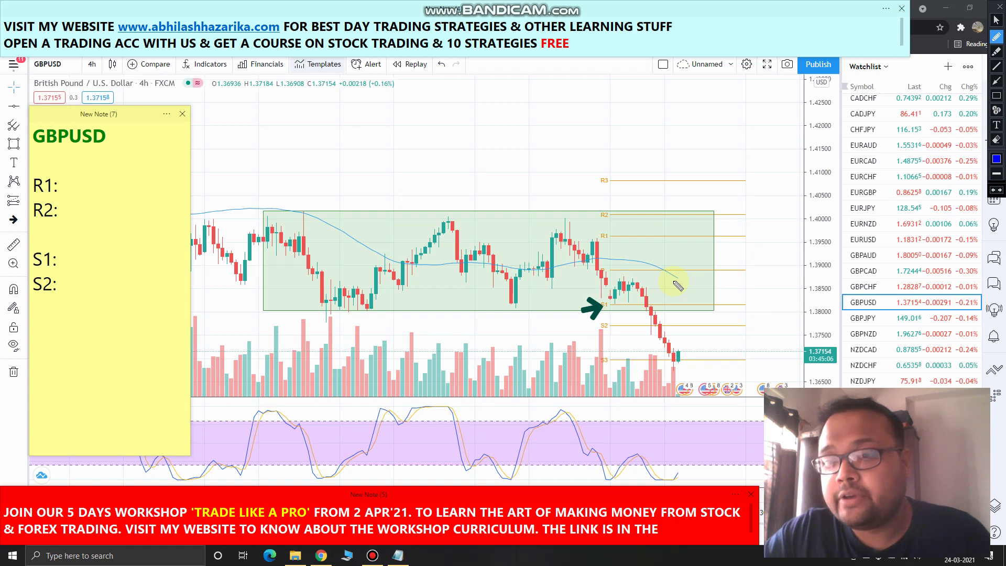
pyautogui.click(676, 467)
pyautogui.moveTo(676, 466)
pyautogui.mouseDown()
pyautogui.moveTo(650, 468)
pyautogui.moveTo(681, 483)
pyautogui.moveTo(680, 470)
pyautogui.mouseUp()
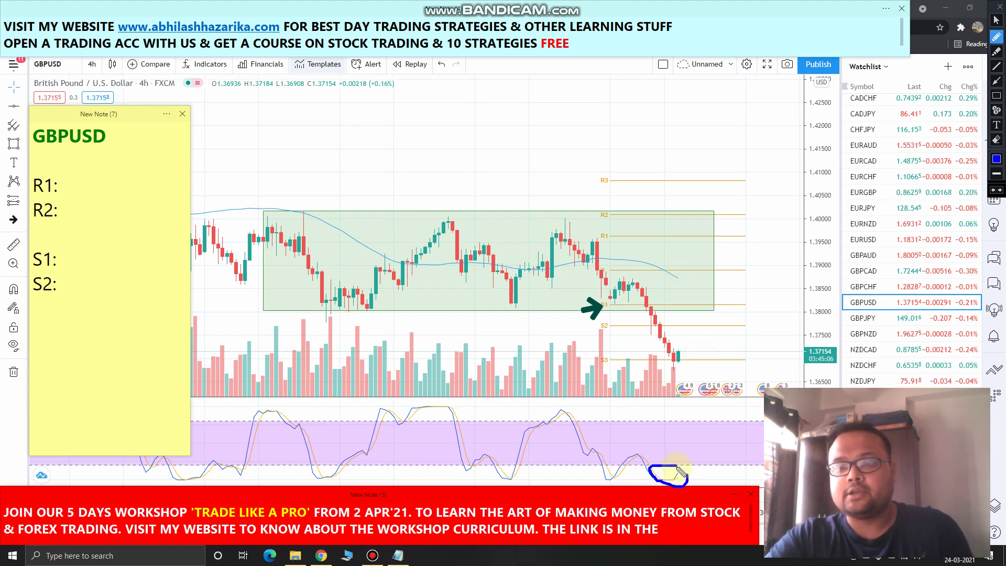
pyautogui.click(88, 61)
pyautogui.moveTo(88, 62)
pyautogui.mouseDown()
pyautogui.moveTo(82, 71)
pyautogui.moveTo(100, 68)
pyautogui.moveTo(95, 58)
pyautogui.mouseUp()
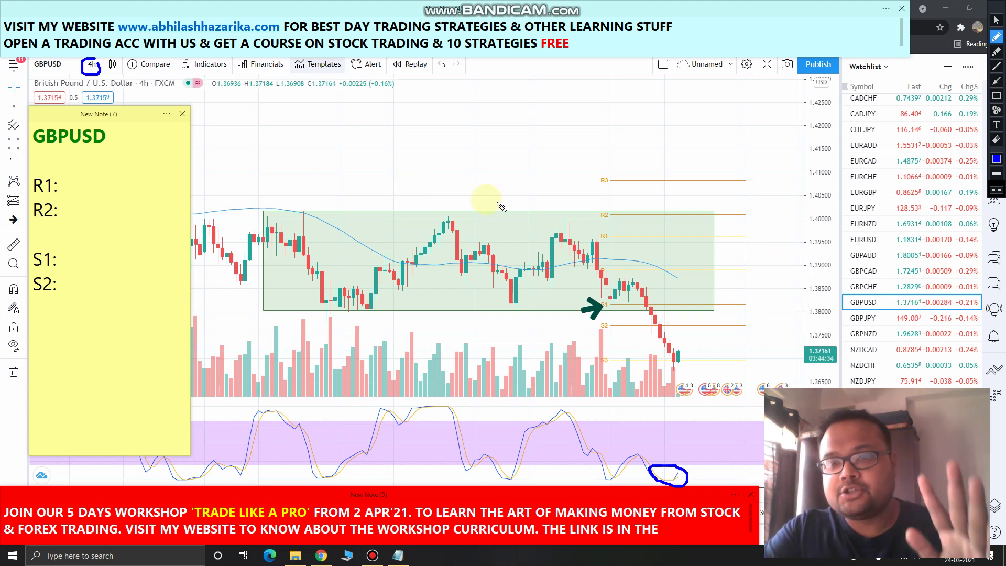
# Step: Write a '2' at the top, extend strokes up from the stochastic dip, and lengthen the S1 mark
pyautogui.moveTo(590, 84)
pyautogui.mouseDown()
pyautogui.moveTo(603, 112)
pyautogui.moveTo(582, 123)
pyautogui.moveTo(600, 142)
pyautogui.mouseUp()
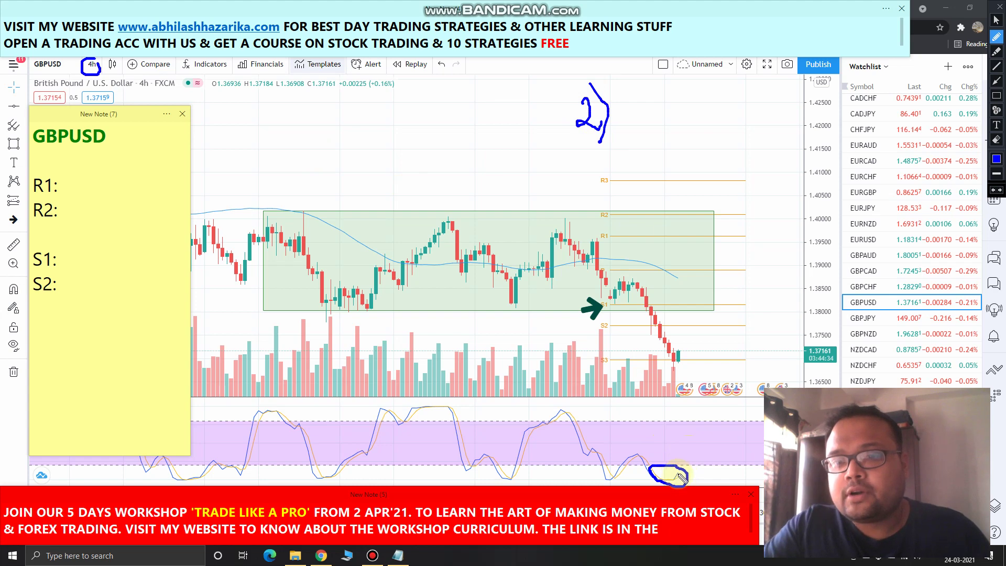
pyautogui.moveTo(681, 475); pyautogui.dragTo(700, 421)
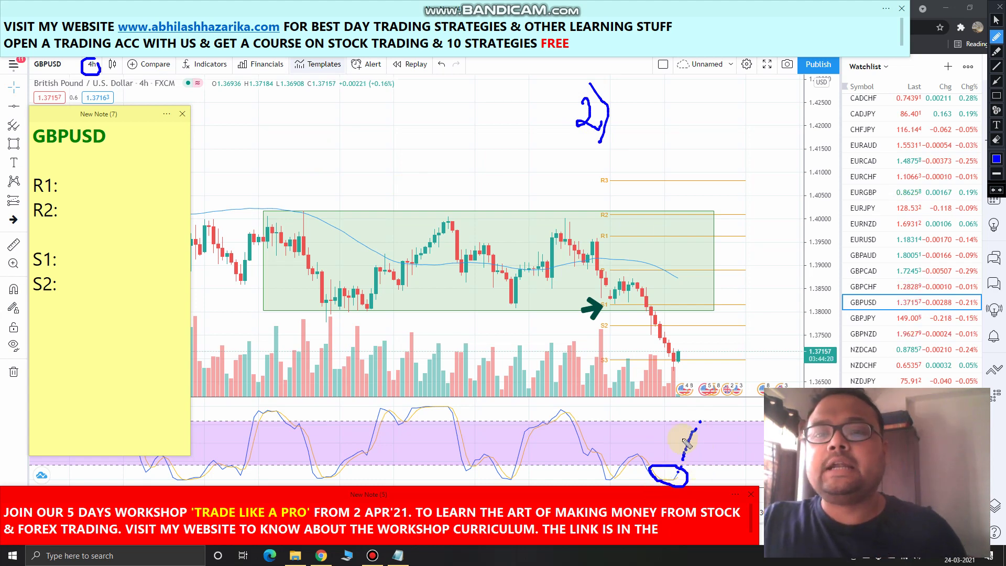
pyautogui.moveTo(686, 443); pyautogui.dragTo(705, 418)
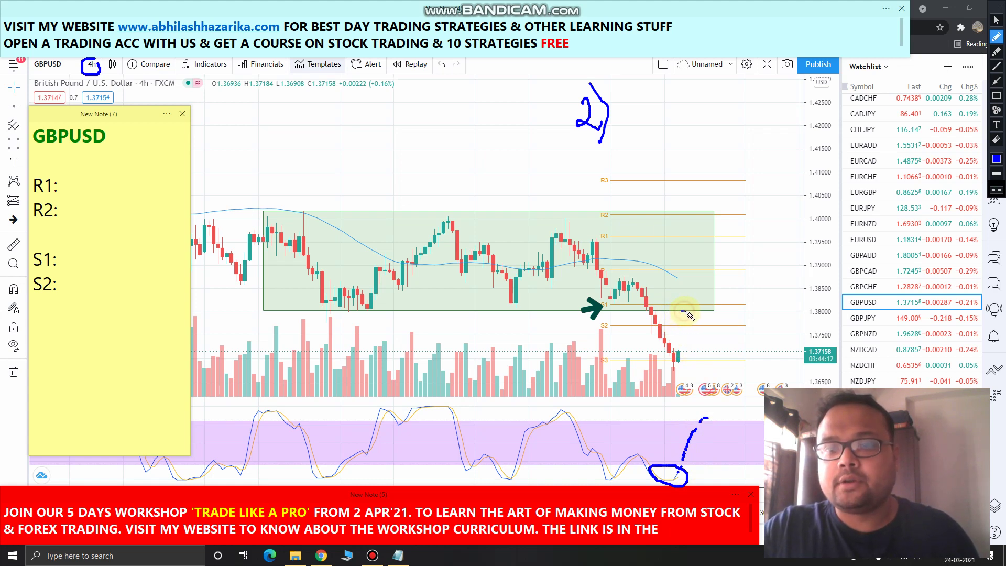
pyautogui.moveTo(681, 312); pyautogui.dragTo(694, 313)
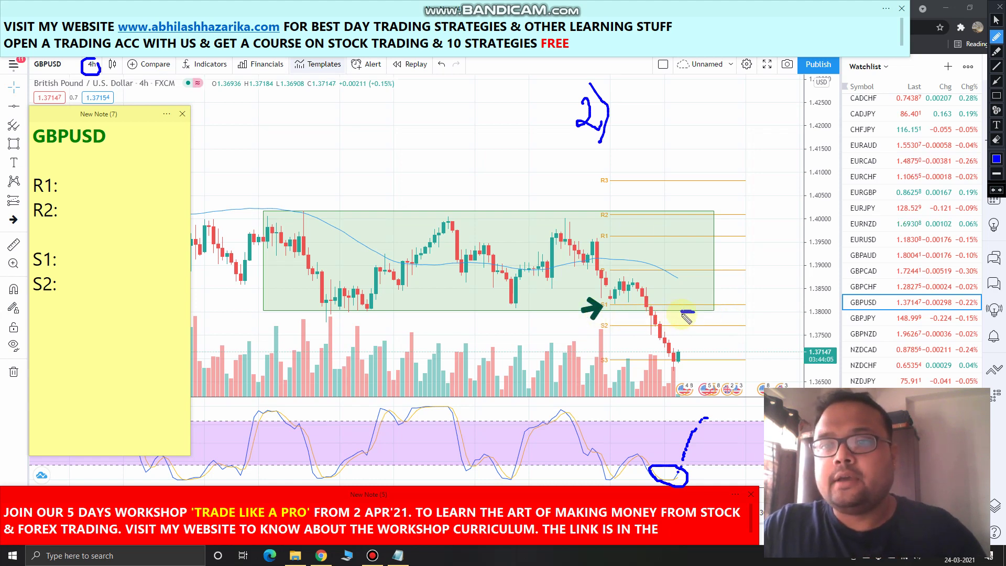
pyautogui.moveTo(692, 312); pyautogui.dragTo(704, 313)
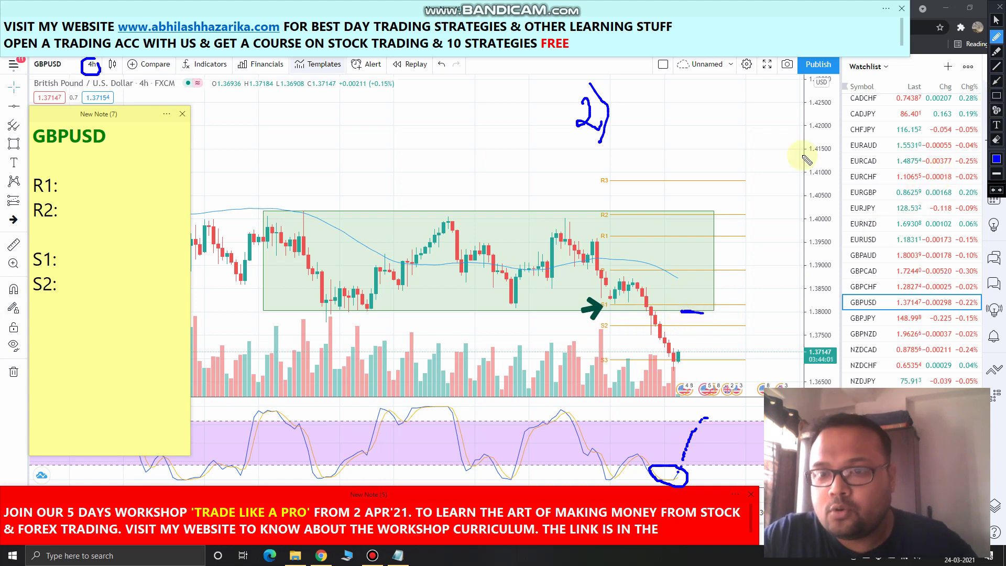
# Step: Hand-write the price targets '2) 1.3…' and '1.3800' near the top of the chart
pyautogui.click(649, 95)
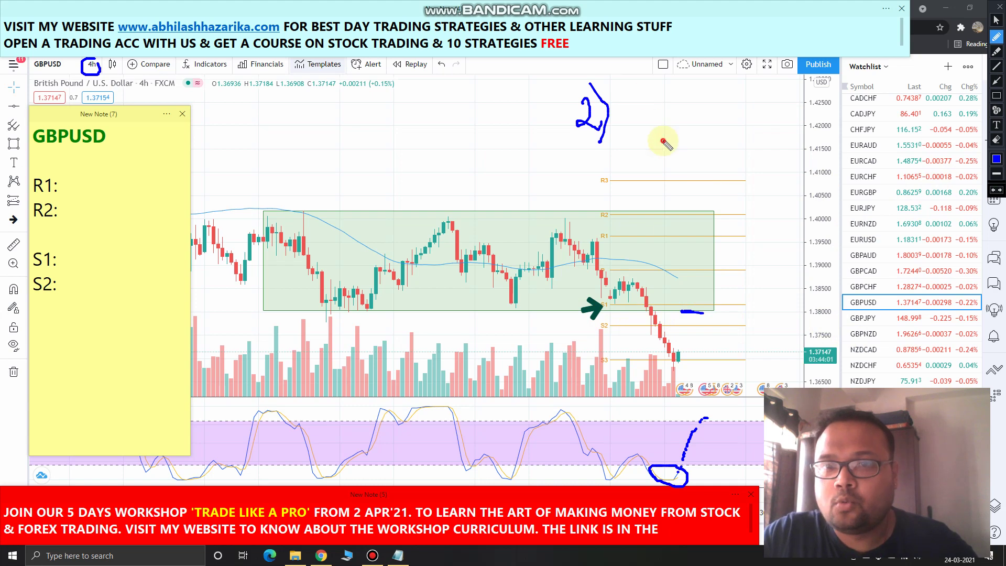
pyautogui.click(681, 135)
pyautogui.moveTo(708, 91); pyautogui.dragTo(725, 141)
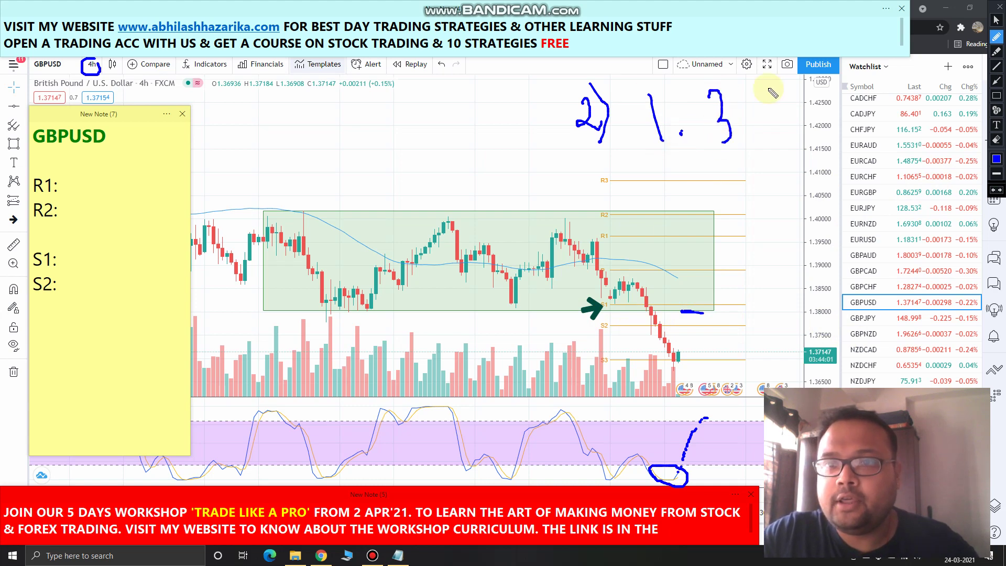
pyautogui.moveTo(756, 109)
pyautogui.mouseDown()
pyautogui.moveTo(786, 86)
pyautogui.moveTo(818, 152)
pyautogui.moveTo(833, 94)
pyautogui.moveTo(824, 112)
pyautogui.mouseUp()
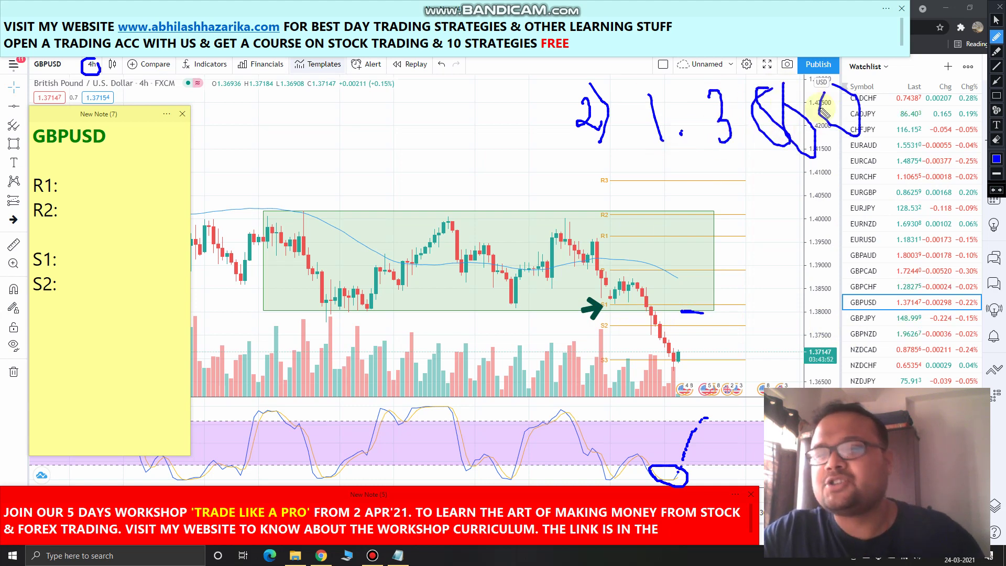
pyautogui.moveTo(349, 106); pyautogui.dragTo(345, 139)
pyautogui.click(373, 132)
pyautogui.moveTo(391, 100); pyautogui.dragTo(392, 132)
pyautogui.moveTo(423, 93)
pyautogui.mouseDown()
pyautogui.moveTo(419, 114)
pyautogui.moveTo(451, 99)
pyautogui.mouseUp()
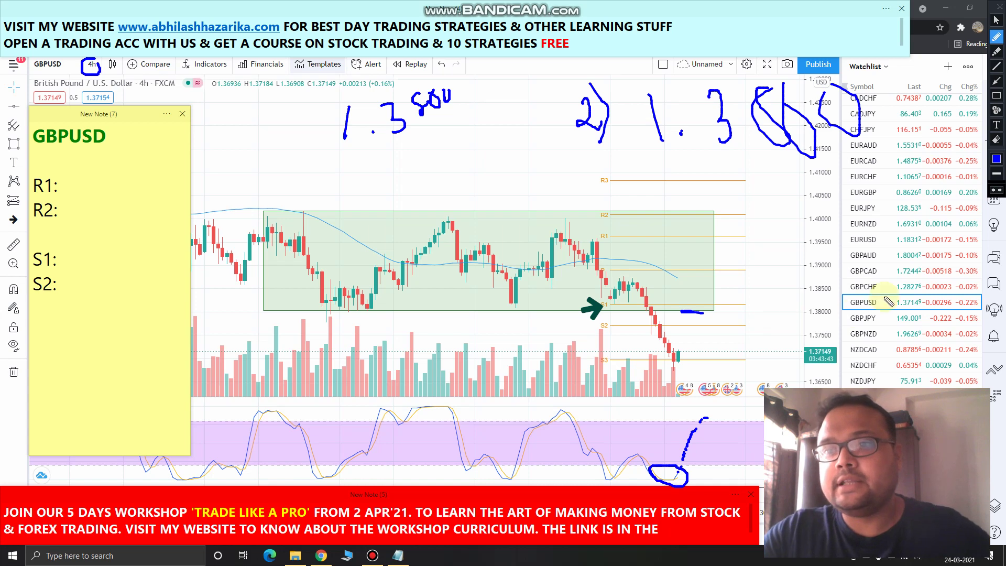
# Step: Write 'S=R' beside the chart, circle 1.38000 on the price scale and the swing high near R1
pyautogui.moveTo(875, 205)
pyautogui.mouseDown()
pyautogui.moveTo(873, 226)
pyautogui.moveTo(845, 216)
pyautogui.moveTo(841, 236)
pyautogui.moveTo(869, 221)
pyautogui.mouseUp()
pyautogui.moveTo(874, 207)
pyautogui.mouseDown()
pyautogui.moveTo(886, 195)
pyautogui.moveTo(897, 224)
pyautogui.mouseUp()
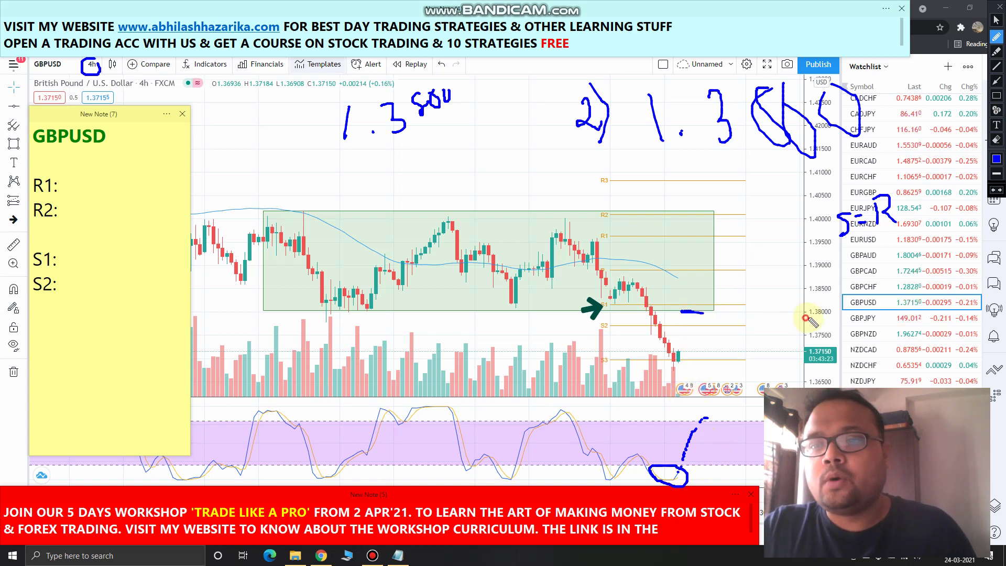
pyautogui.moveTo(805, 318)
pyautogui.mouseDown()
pyautogui.moveTo(834, 314)
pyautogui.moveTo(820, 301)
pyautogui.moveTo(812, 317)
pyautogui.mouseUp()
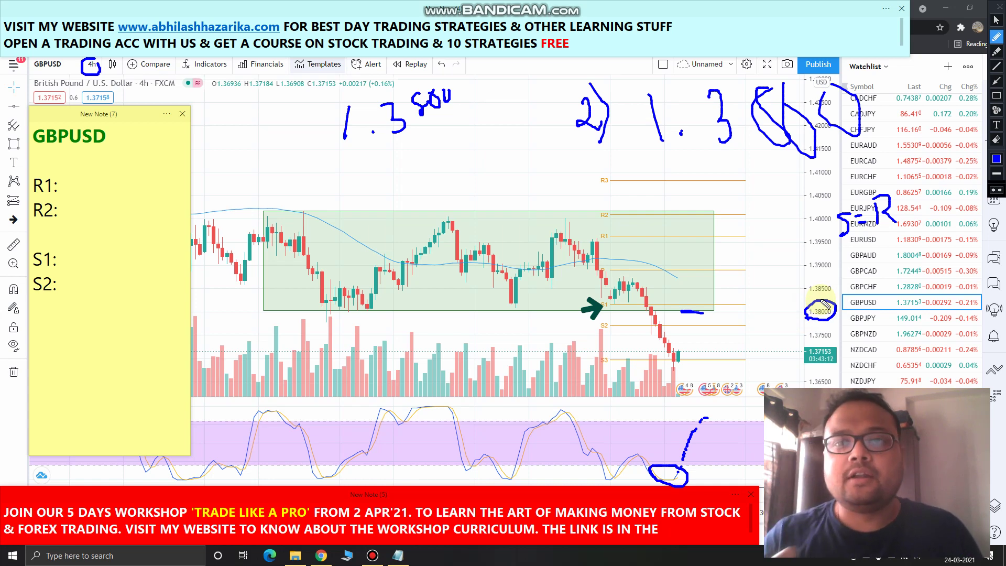
pyautogui.moveTo(559, 217)
pyautogui.mouseDown()
pyautogui.moveTo(573, 216)
pyautogui.moveTo(568, 233)
pyautogui.moveTo(561, 219)
pyautogui.mouseUp()
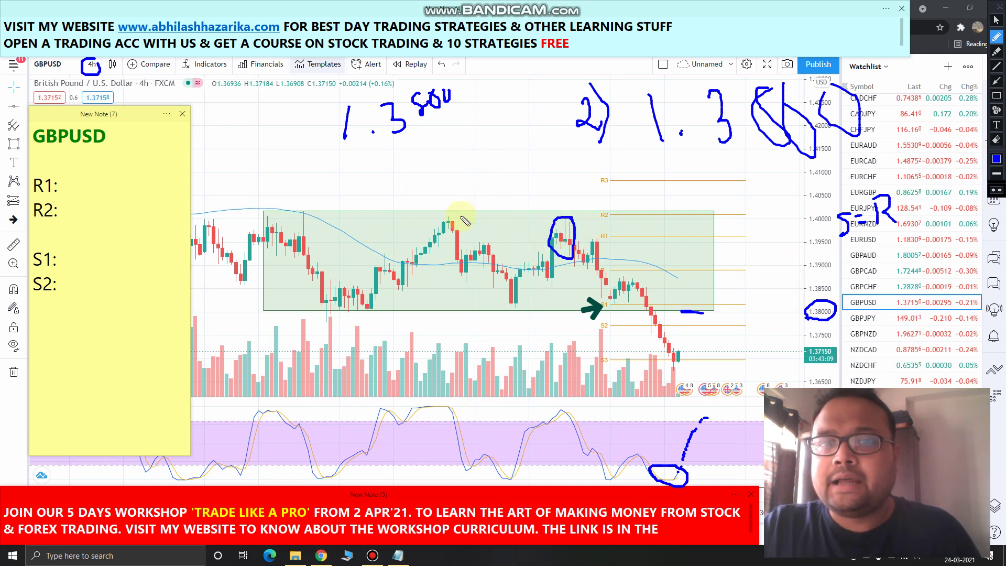
pyautogui.click(308, 208)
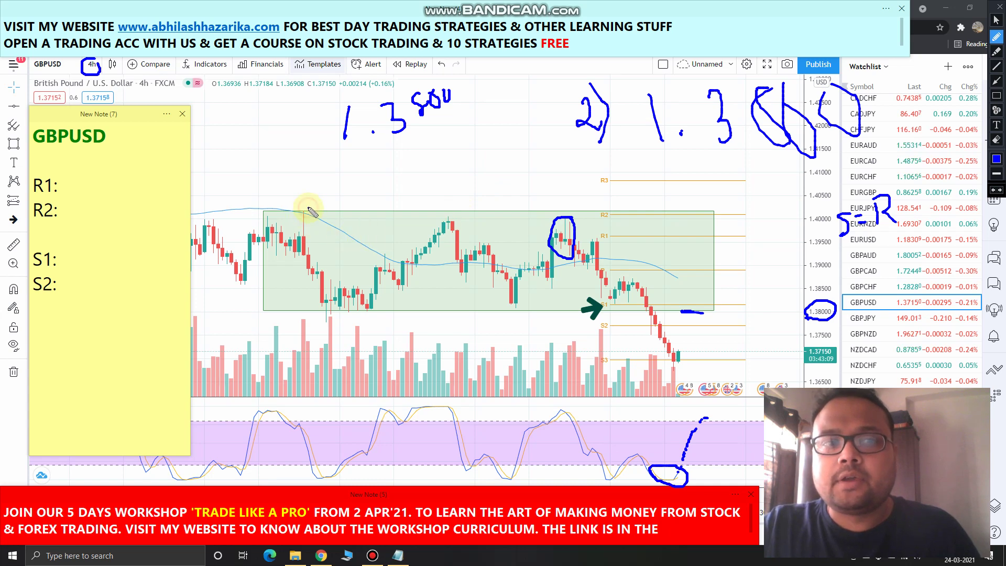
# Step: Circle the early swing high and the low beneath it, then write a second 'S=R' note
pyautogui.moveTo(293, 216)
pyautogui.mouseDown()
pyautogui.moveTo(284, 250)
pyautogui.moveTo(316, 249)
pyautogui.moveTo(302, 207)
pyautogui.mouseUp()
pyautogui.moveTo(326, 268)
pyautogui.mouseDown()
pyautogui.moveTo(306, 295)
pyautogui.moveTo(333, 292)
pyautogui.moveTo(322, 268)
pyautogui.mouseUp()
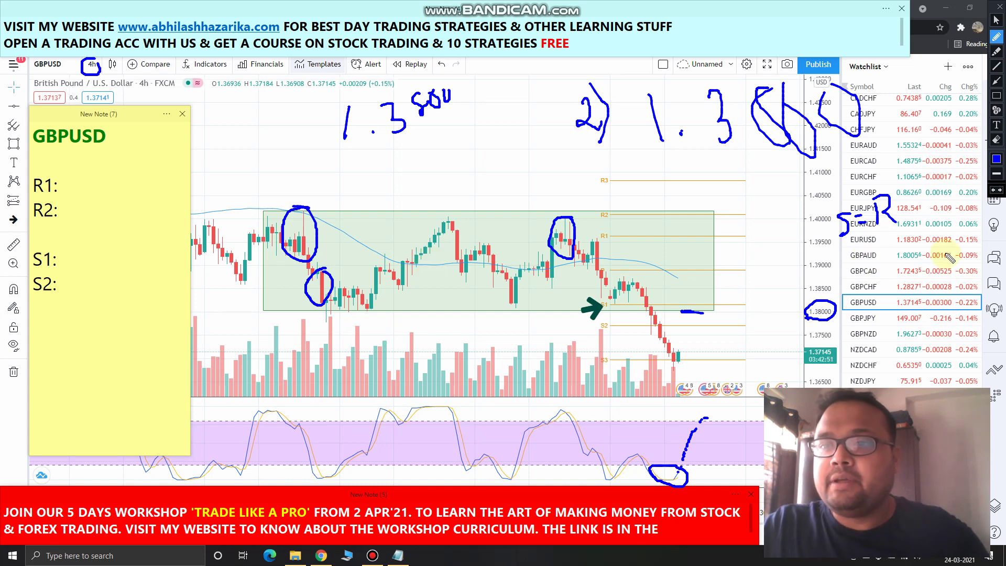
pyautogui.moveTo(912, 250)
pyautogui.mouseDown()
pyautogui.moveTo(893, 252)
pyautogui.moveTo(890, 265)
pyautogui.moveTo(914, 283)
pyautogui.moveTo(891, 287)
pyautogui.moveTo(941, 271)
pyautogui.moveTo(949, 280)
pyautogui.moveTo(950, 238)
pyautogui.moveTo(961, 276)
pyautogui.moveTo(988, 282)
pyautogui.mouseUp()
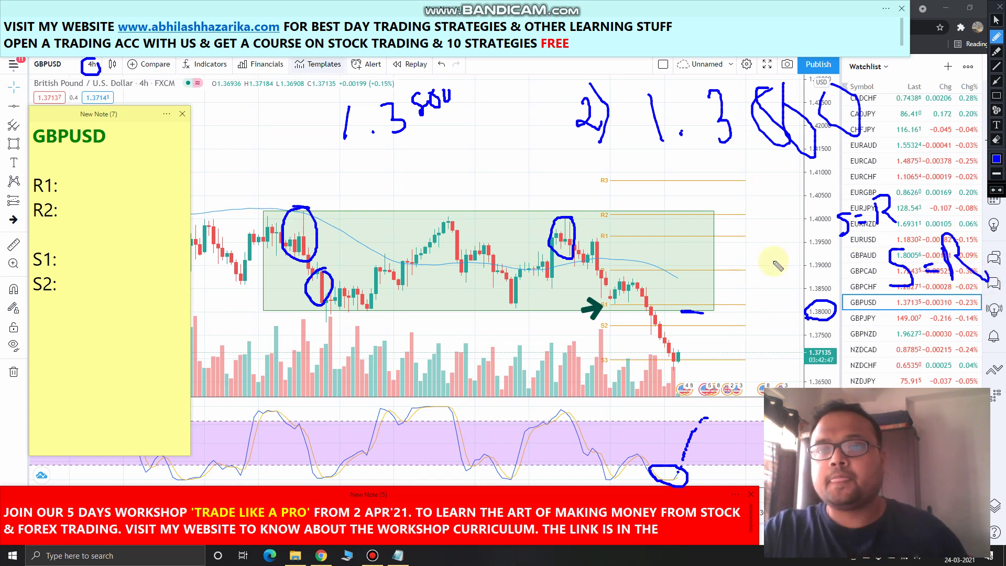
pyautogui.moveTo(891, 241); pyautogui.dragTo(871, 304)
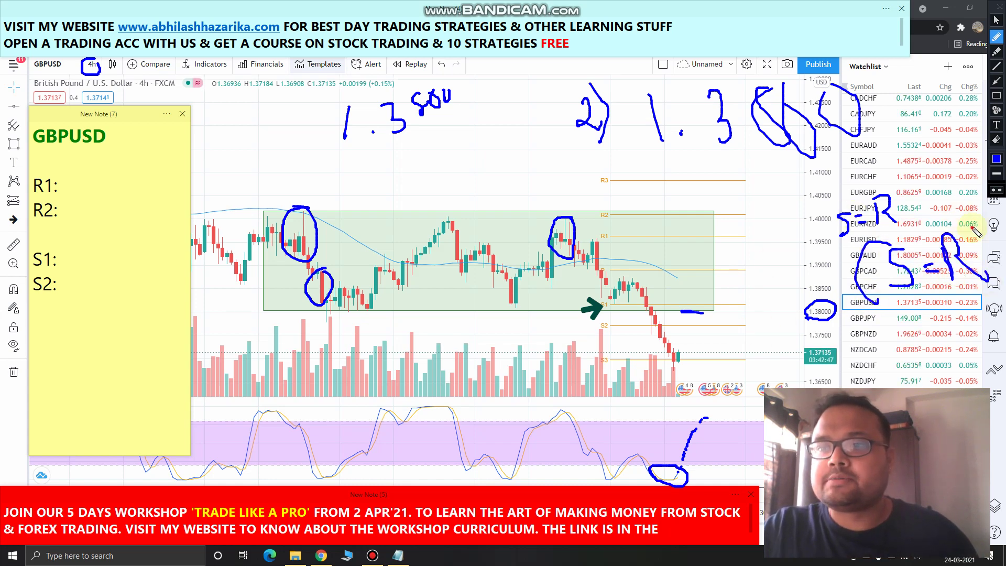
pyautogui.moveTo(956, 210)
pyautogui.mouseDown()
pyautogui.moveTo(993, 247)
pyautogui.moveTo(983, 305)
pyautogui.mouseUp()
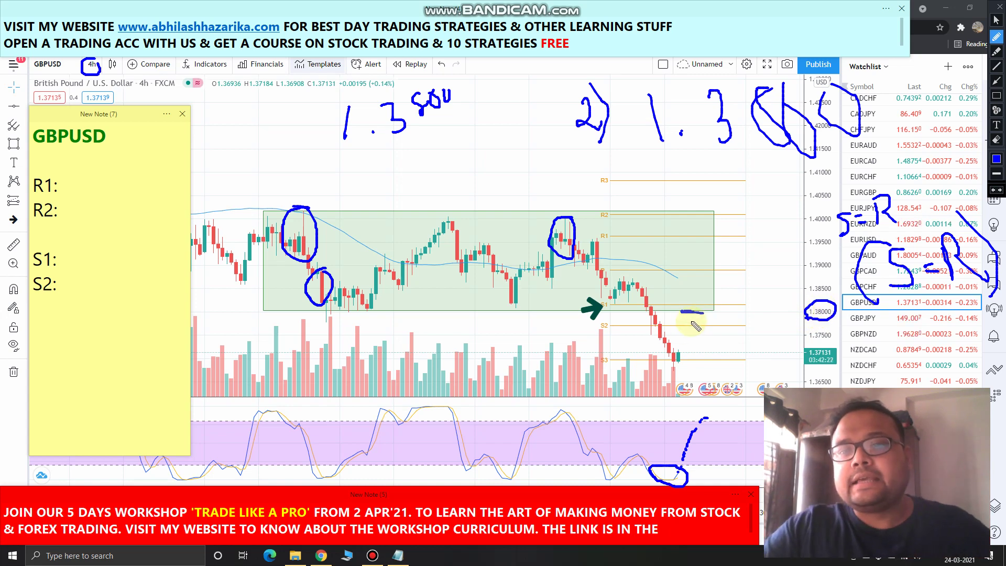
# Step: Draw short blue dashes beside the latest falling candles near the green box's lower edge
pyautogui.moveTo(694, 332); pyautogui.dragTo(696, 332)
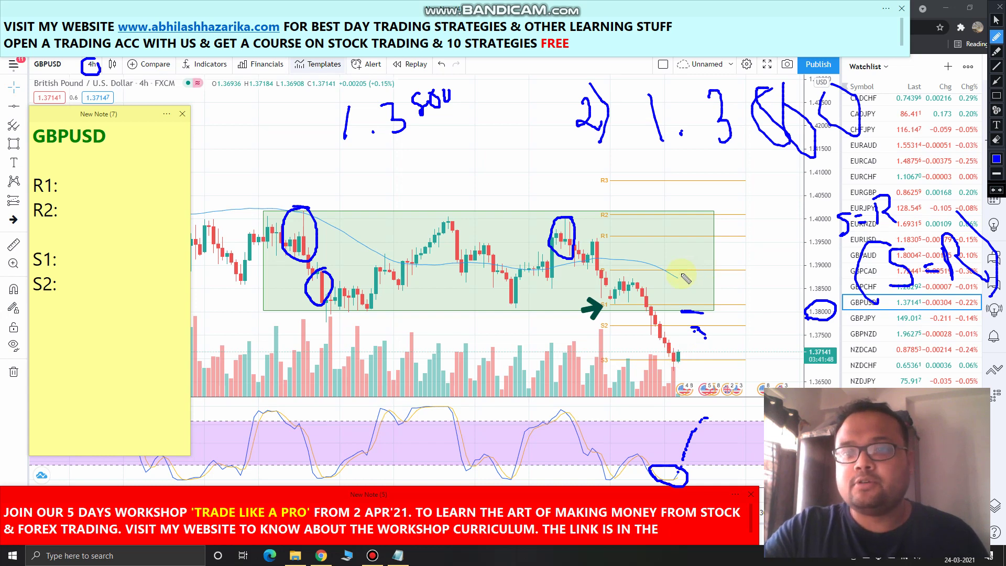
pyautogui.click(701, 268)
pyautogui.moveTo(682, 310); pyautogui.dragTo(703, 309)
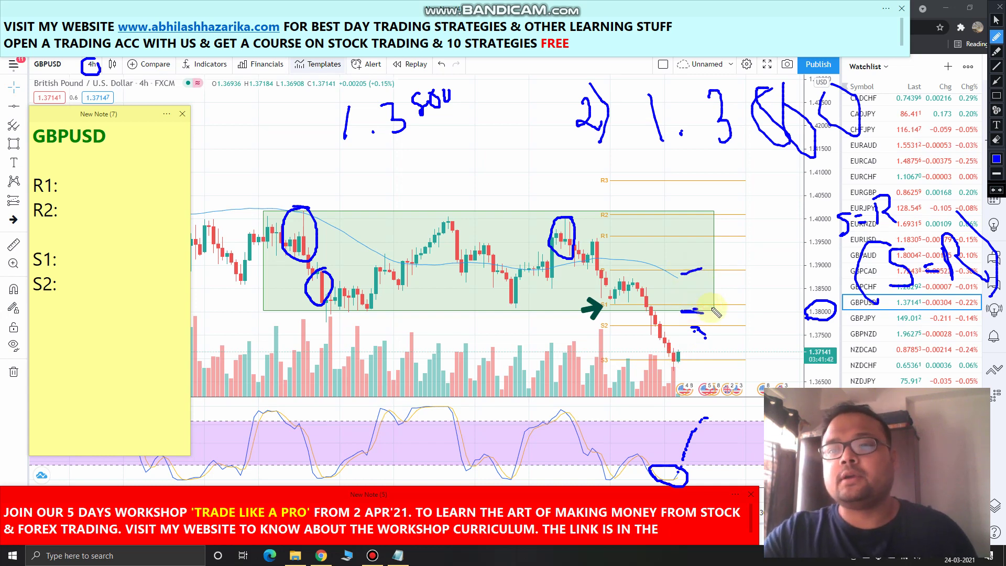